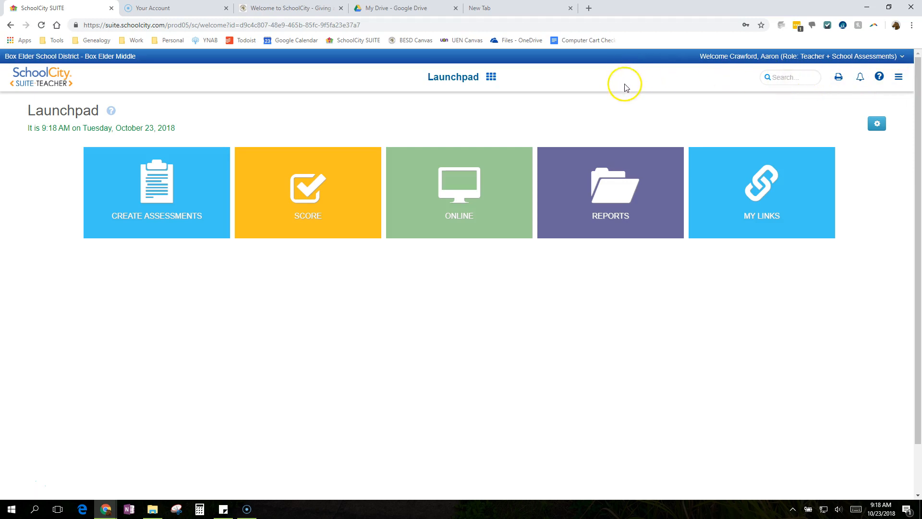
# Step: Look through the Basic Navigation help topics and both support contact options in SUITE Help, closing the help window when done
pyautogui.click(880, 80)
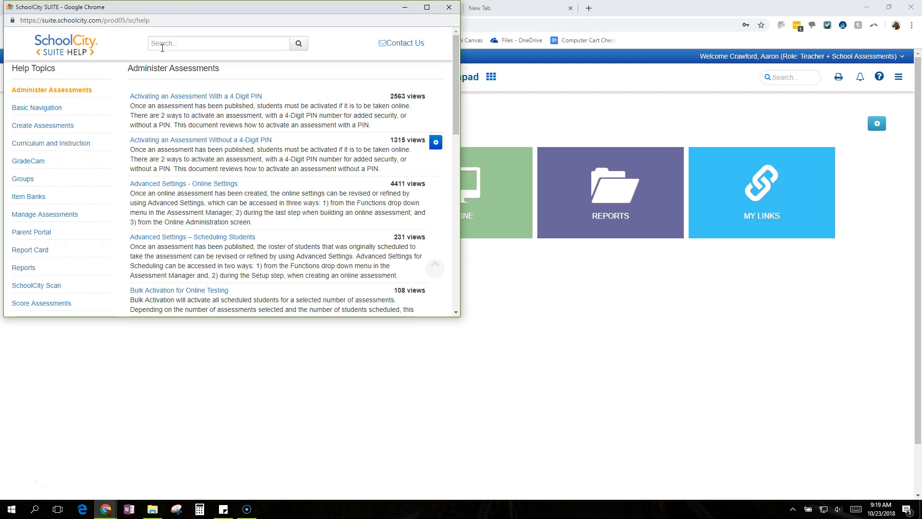
pyautogui.click(36, 109)
pyautogui.scroll(-2, 246, 147)
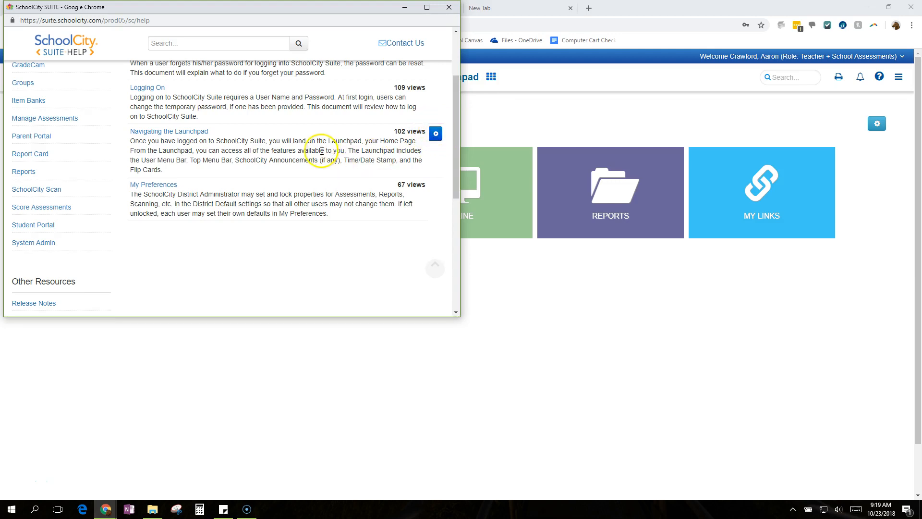
pyautogui.click(398, 44)
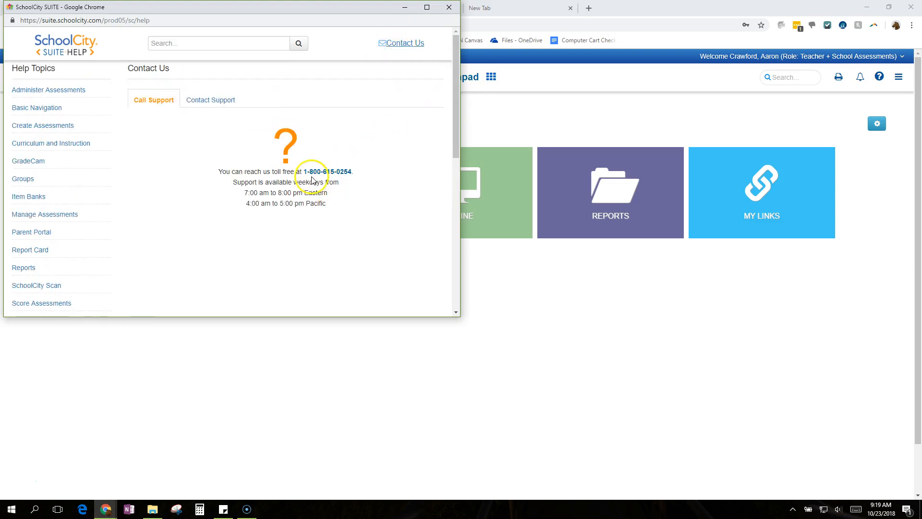
pyautogui.click(204, 99)
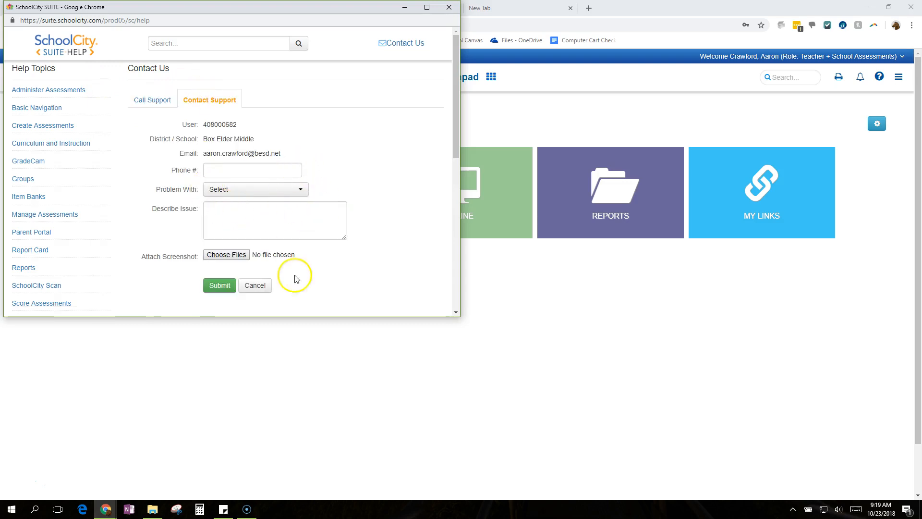
pyautogui.click(450, 7)
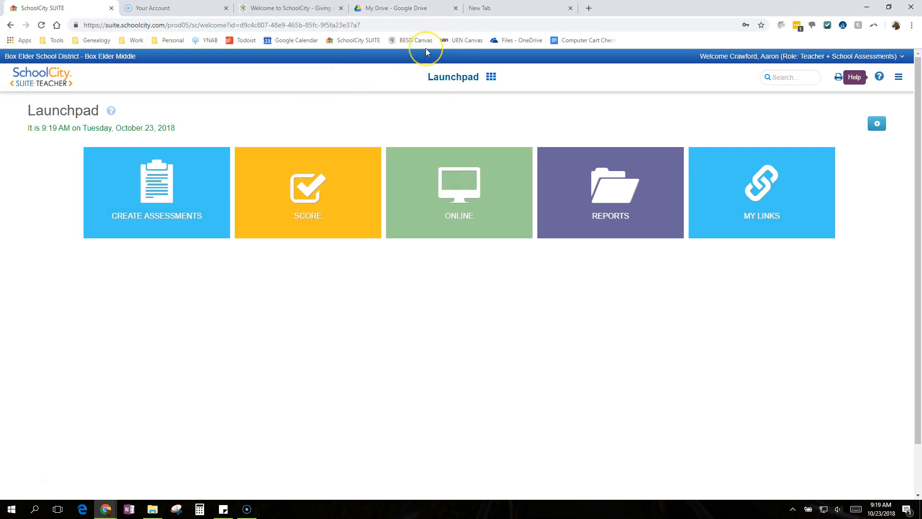
# Step: Bring up the Launchpad from the main area switcher, and open the Assessments area from there
pyautogui.click(492, 78)
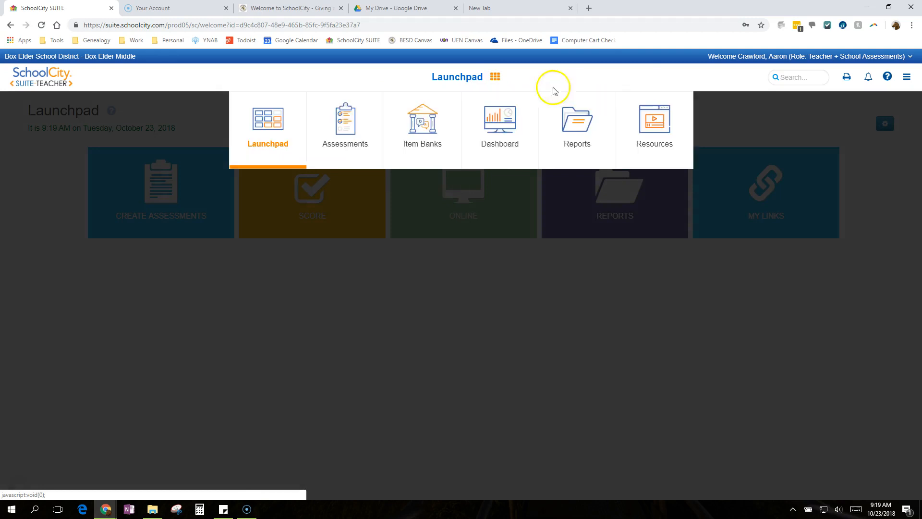
pyautogui.click(259, 130)
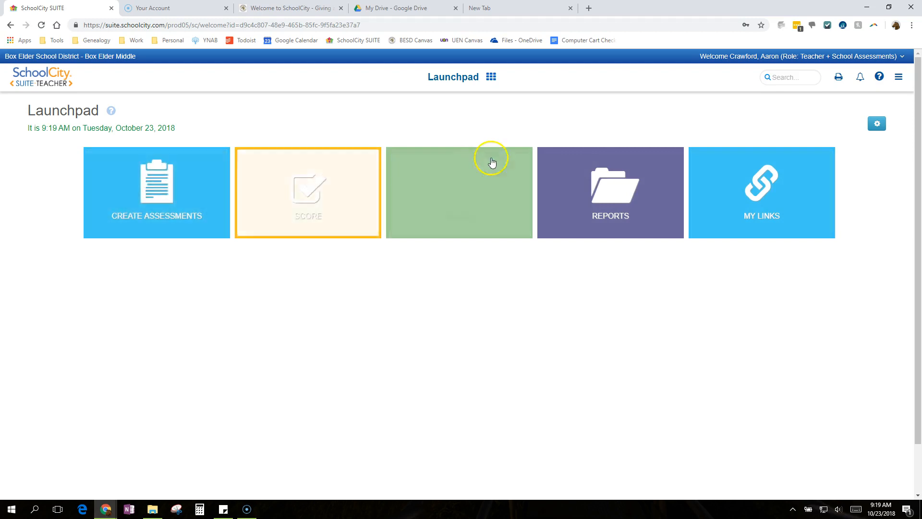
pyautogui.click(489, 78)
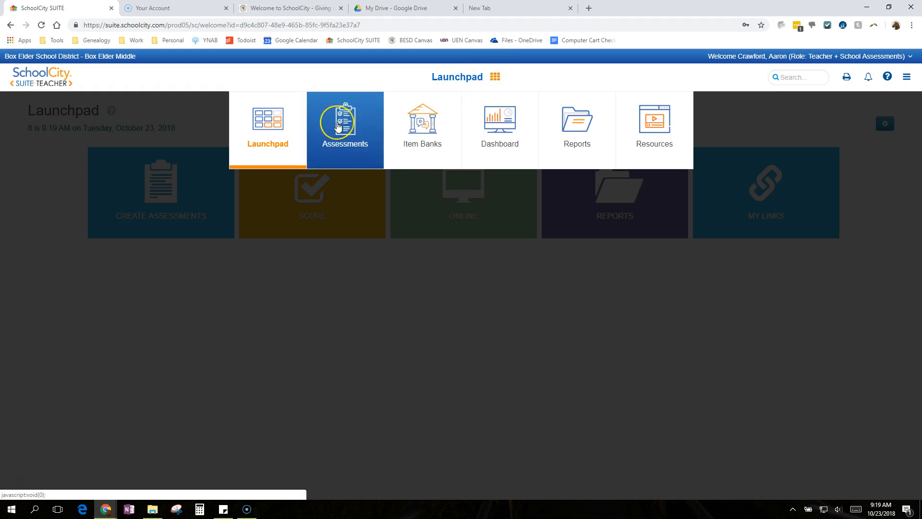
pyautogui.click(338, 126)
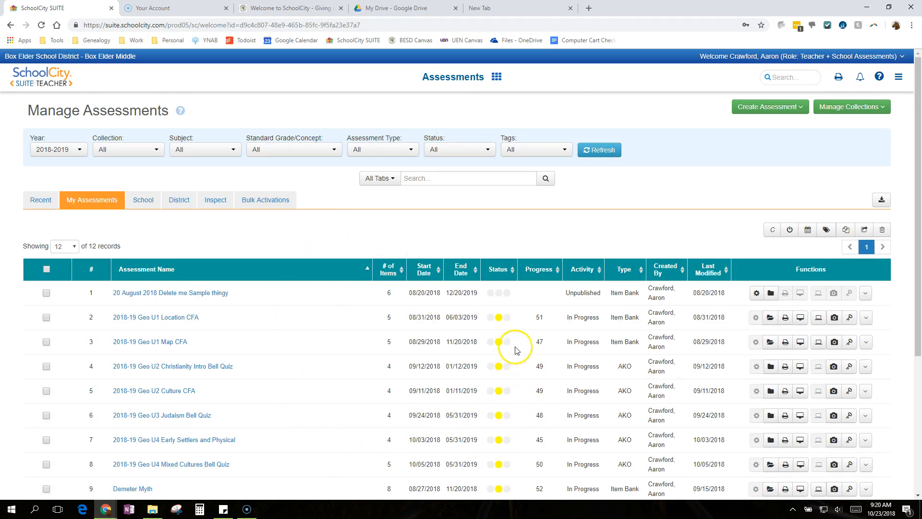
# Step: Look at the School, District and Inspect assessment lists in turn
pyautogui.click(143, 200)
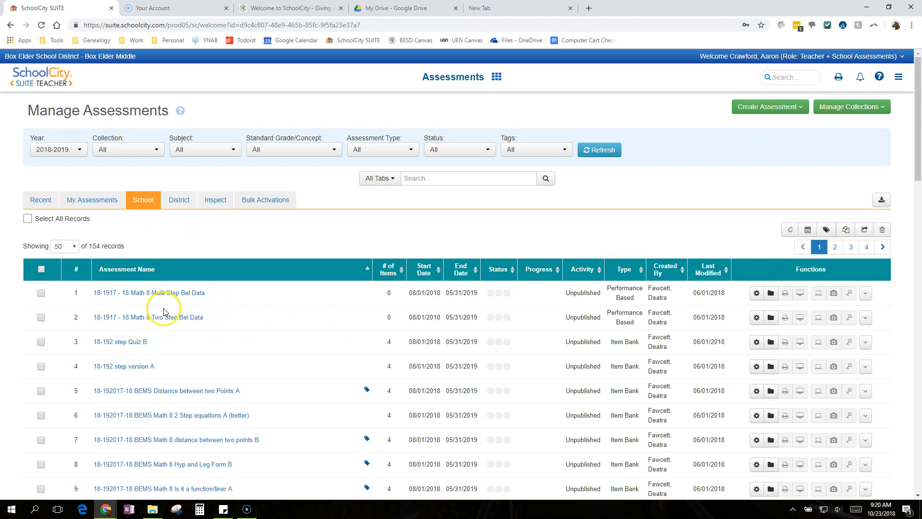
pyautogui.click(178, 202)
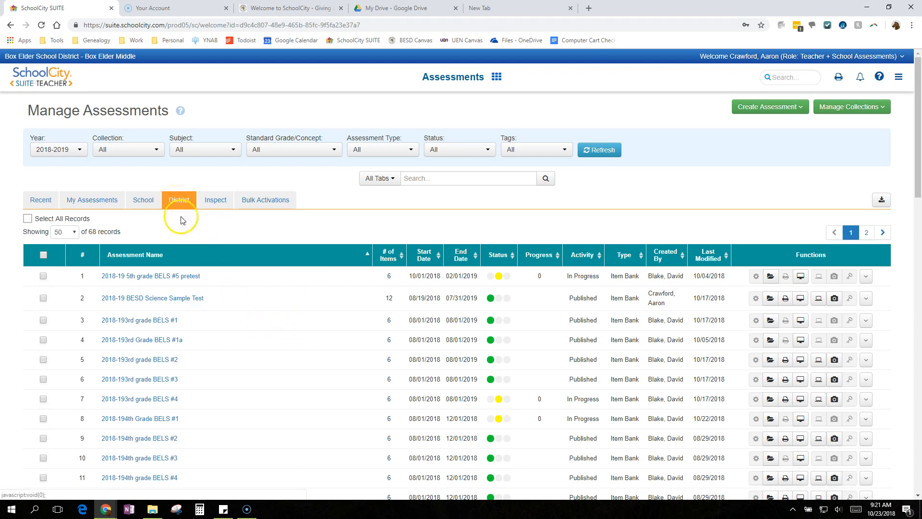
pyautogui.click(219, 212)
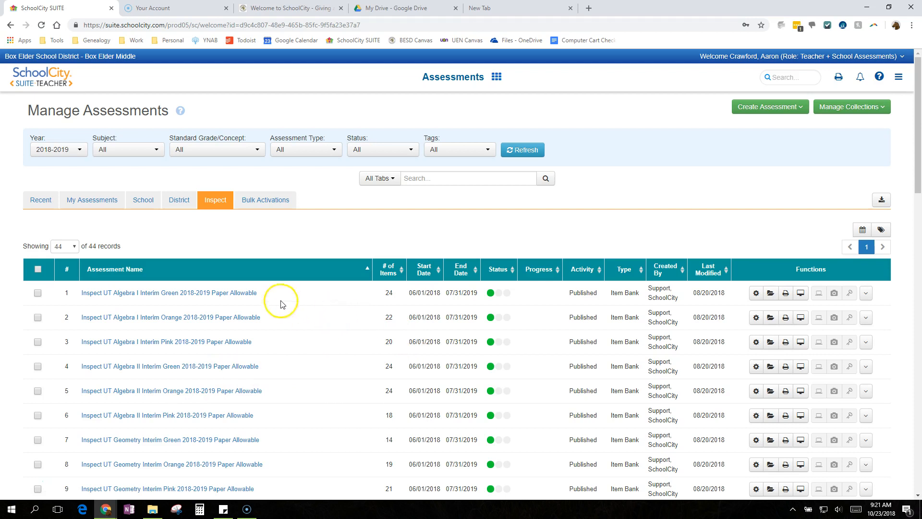
# Step: Filter the School assessments to the History-Social Science subject only and look through the resulting list
pyautogui.click(142, 202)
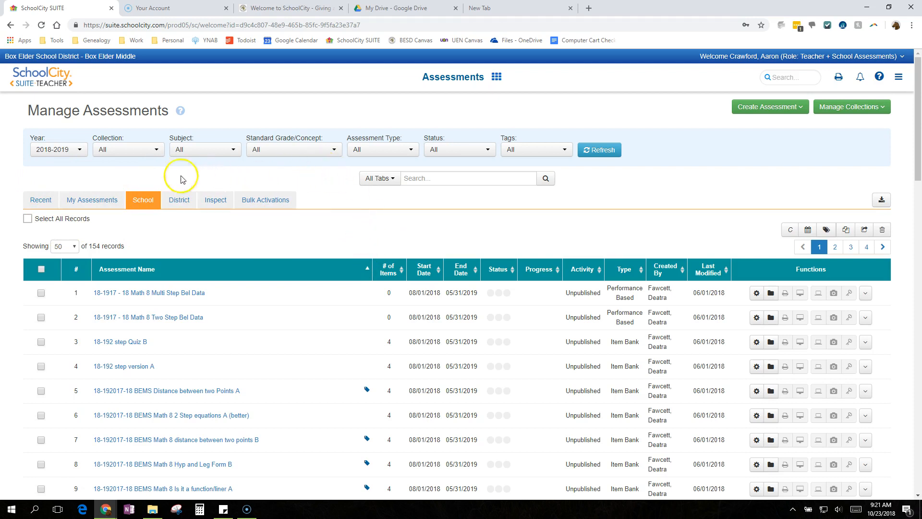
pyautogui.click(194, 150)
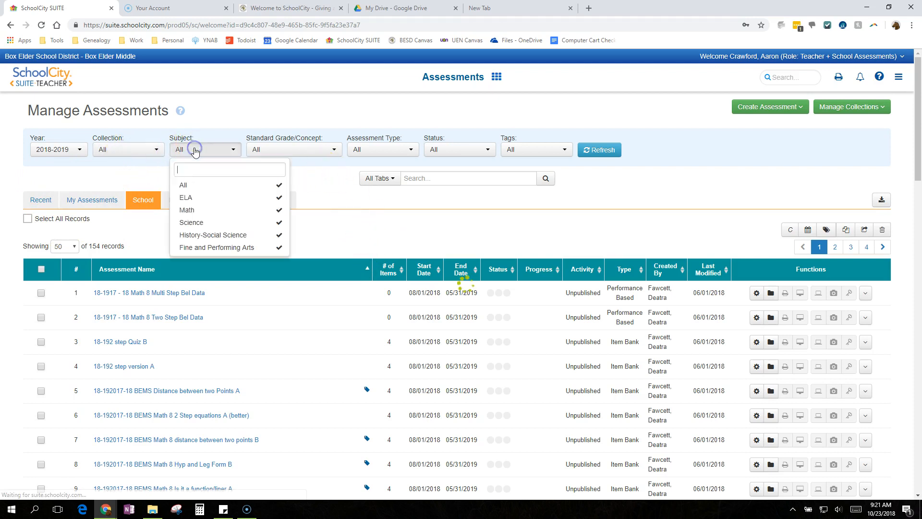
pyautogui.click(189, 187)
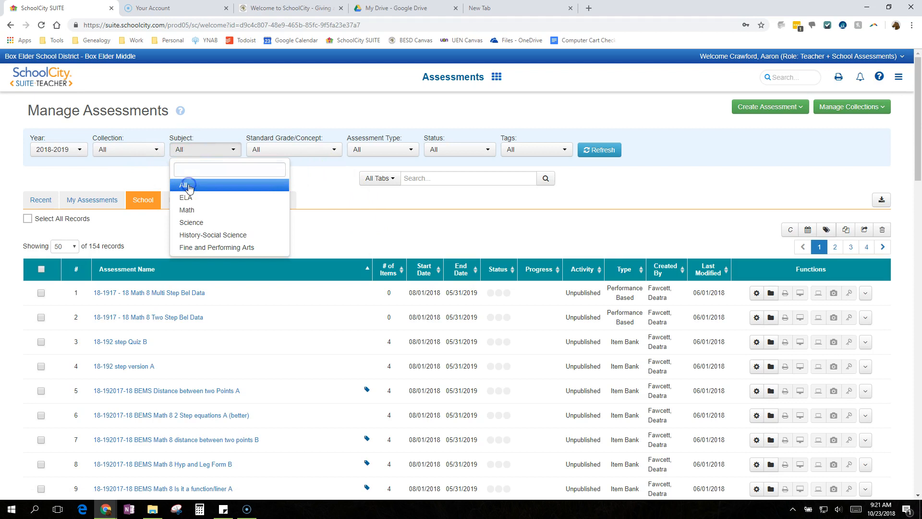
pyautogui.click(203, 236)
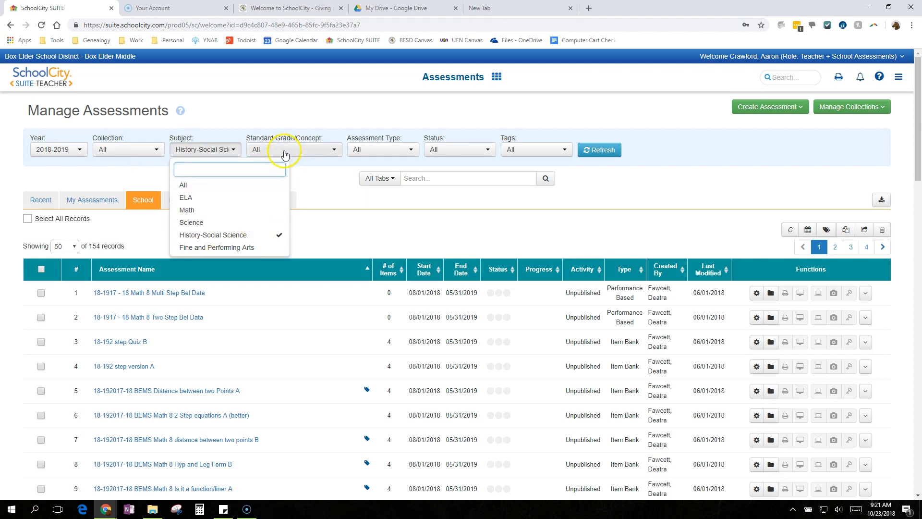
pyautogui.click(596, 151)
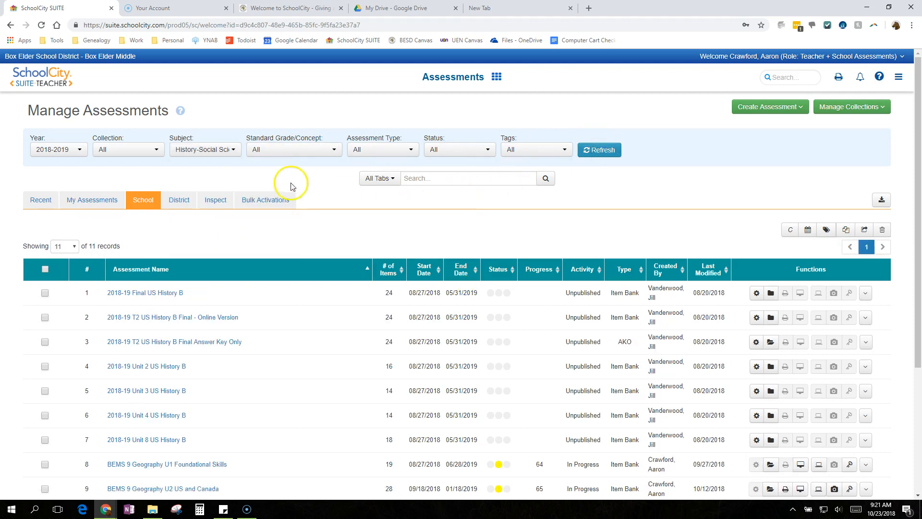
pyautogui.scroll(-3, 360, 308)
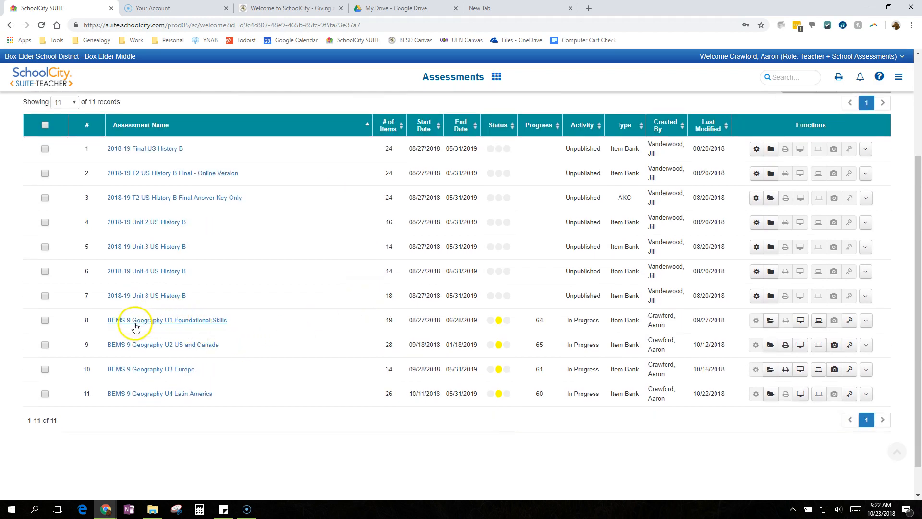
pyautogui.scroll(1, 385, 257)
pyautogui.scroll(3, 384, 257)
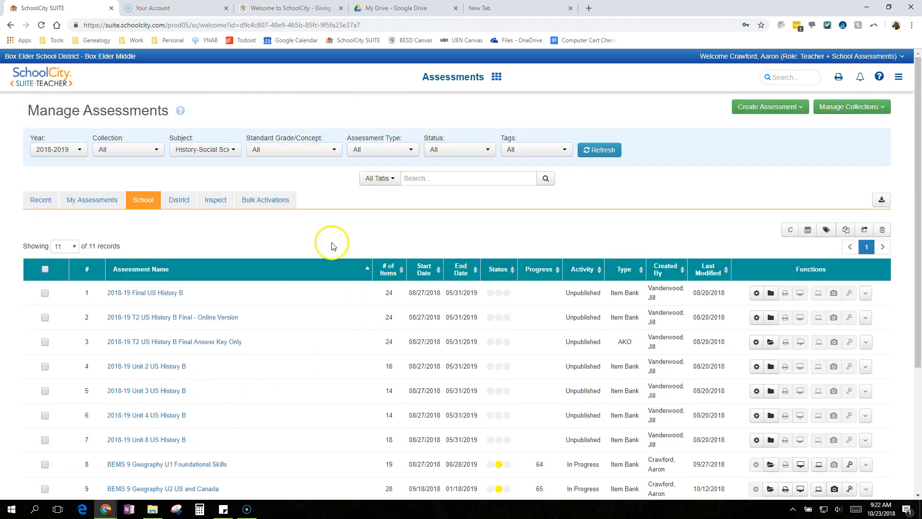
# Step: Narrow the filtered School assessments to Grade 9 only and refresh the list
pyautogui.click(328, 149)
pyautogui.click(284, 194)
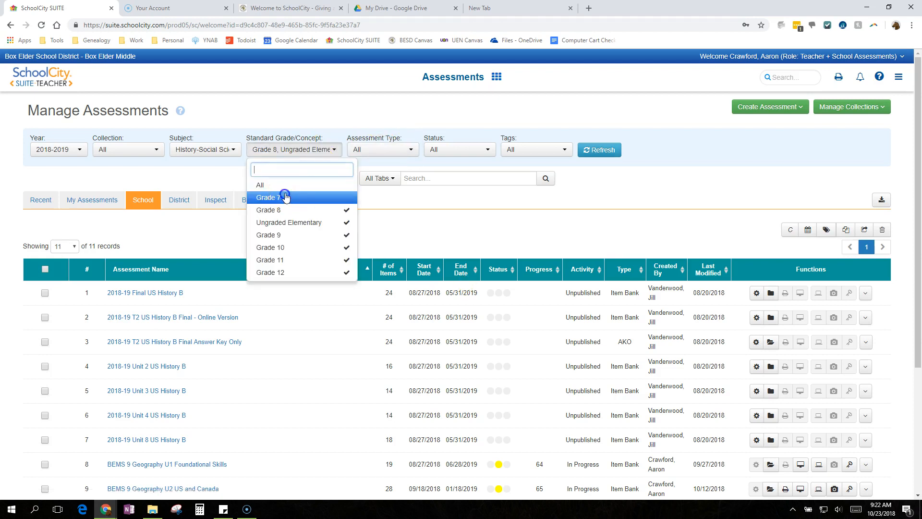
pyautogui.click(283, 186)
pyautogui.click(284, 188)
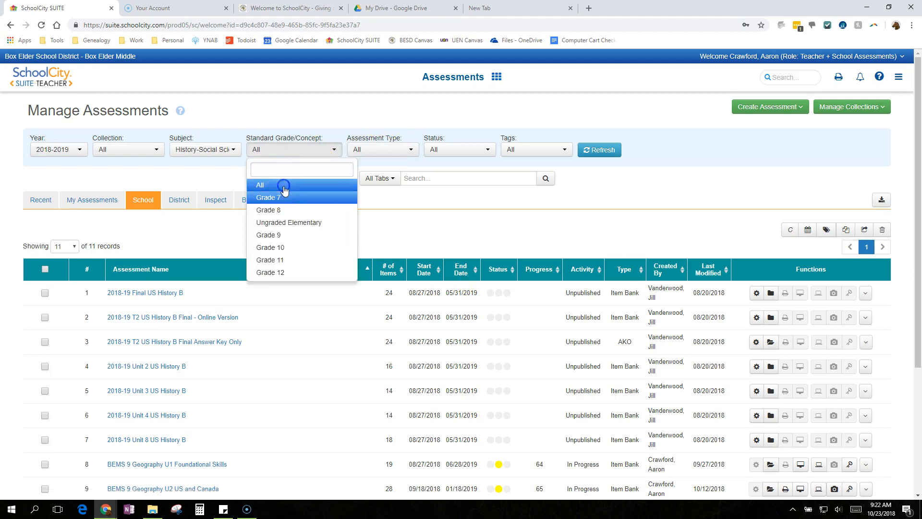
pyautogui.click(269, 235)
pyautogui.click(591, 151)
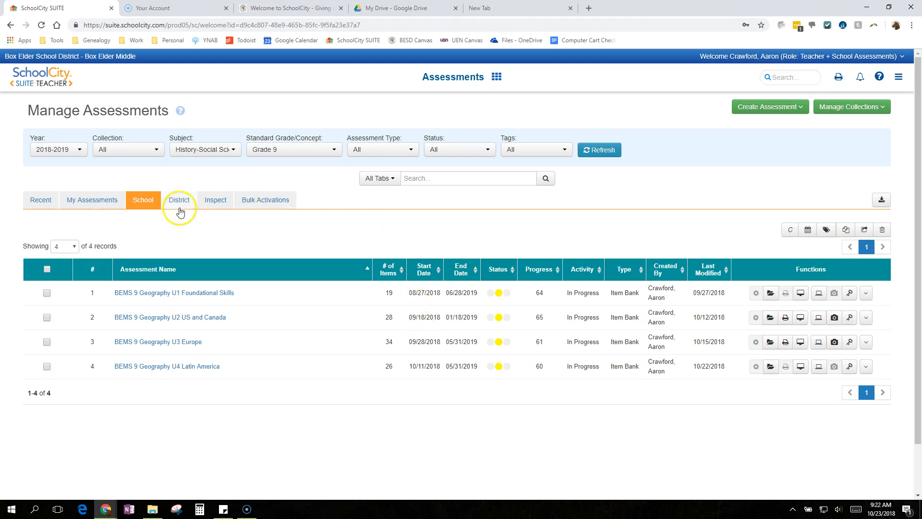
# Step: Revisit My Assessments, return to the School list, and reapply the History-Social Science and Grade 9 filters
pyautogui.click(92, 202)
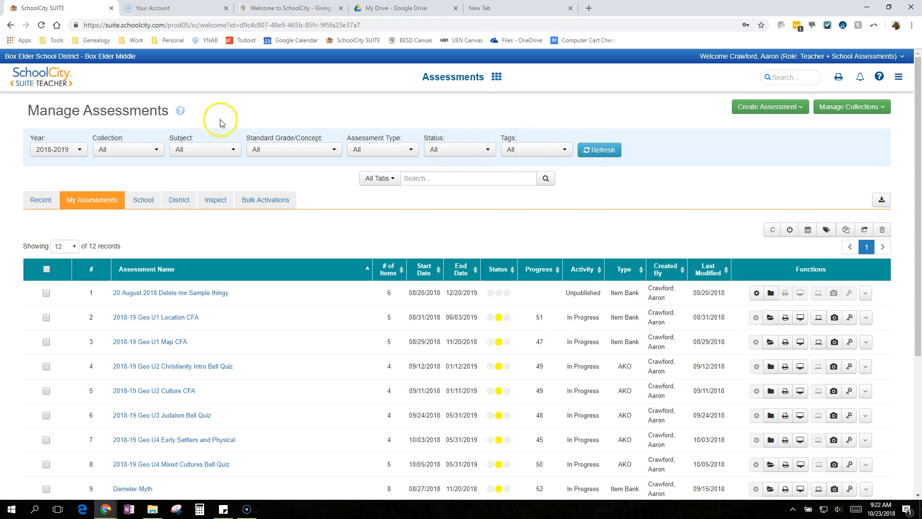
pyautogui.click(144, 202)
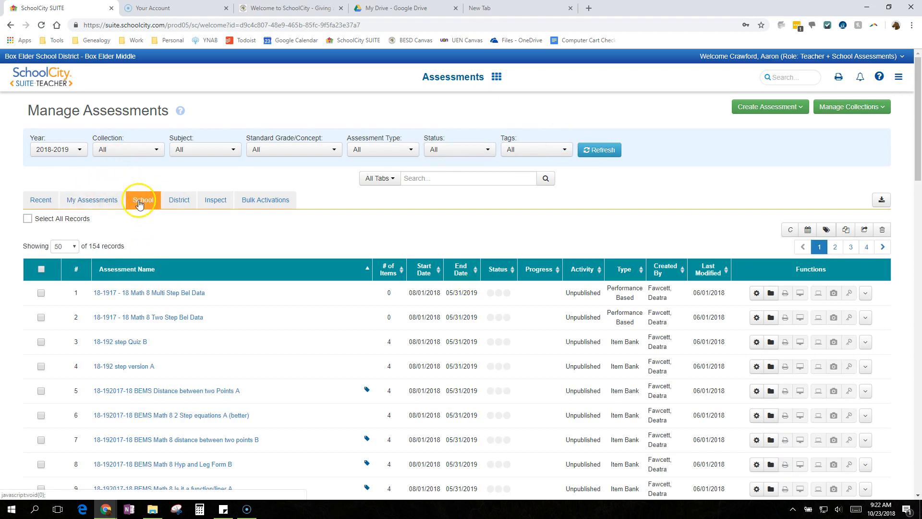
pyautogui.click(179, 150)
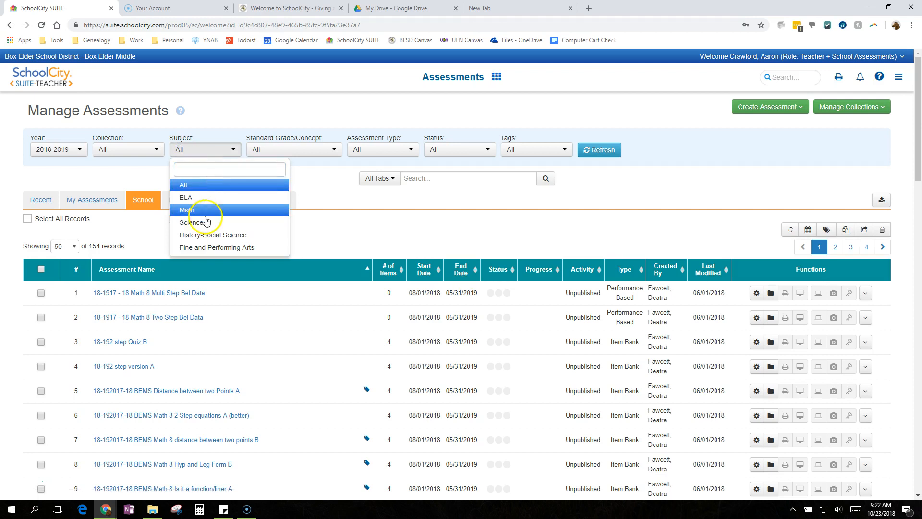
pyautogui.click(209, 235)
pyautogui.click(327, 158)
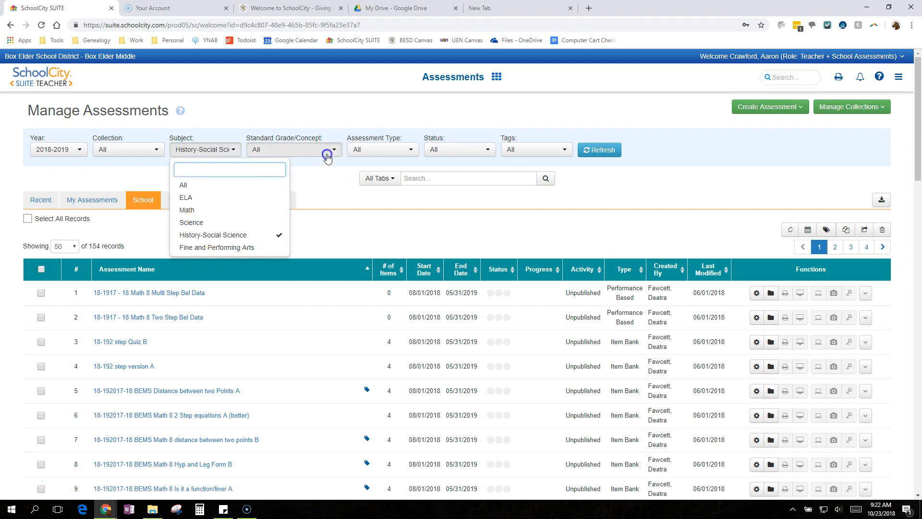
pyautogui.click(282, 235)
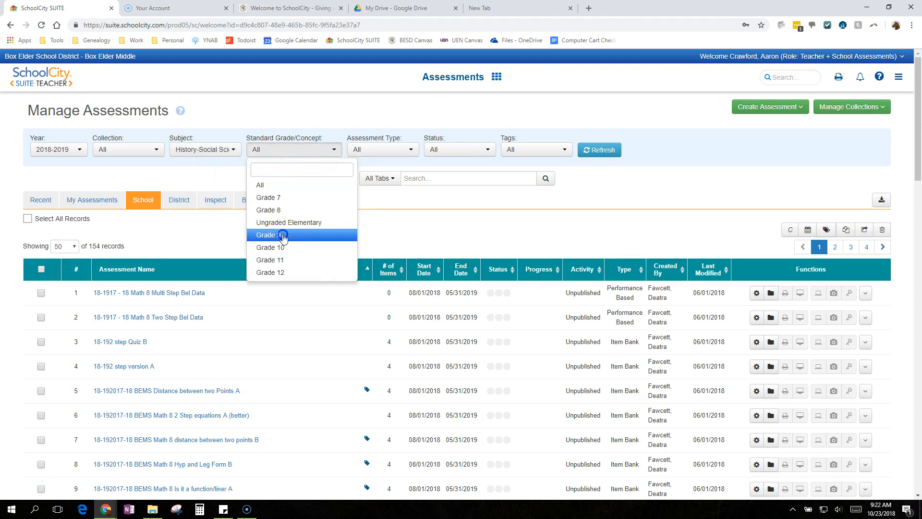
pyautogui.click(608, 153)
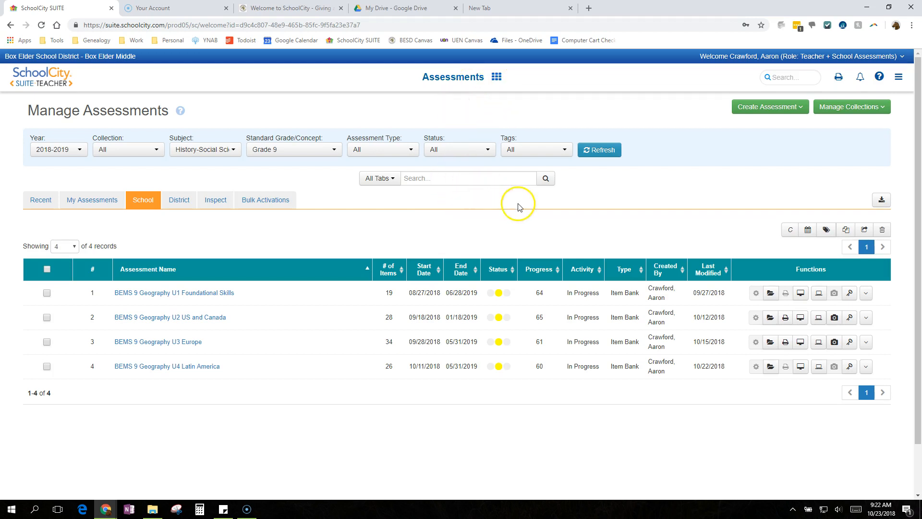
# Step: Open the Item Banks area from Assessments
pyautogui.click(498, 78)
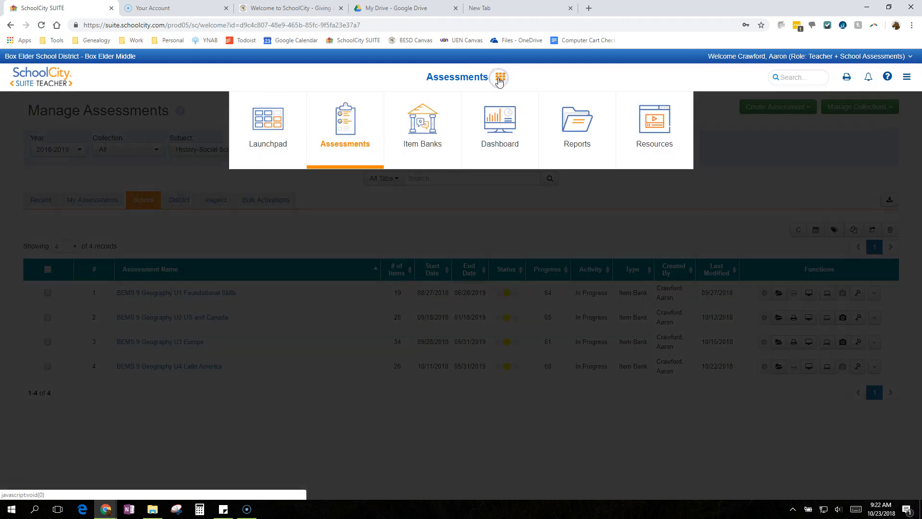
pyautogui.click(338, 135)
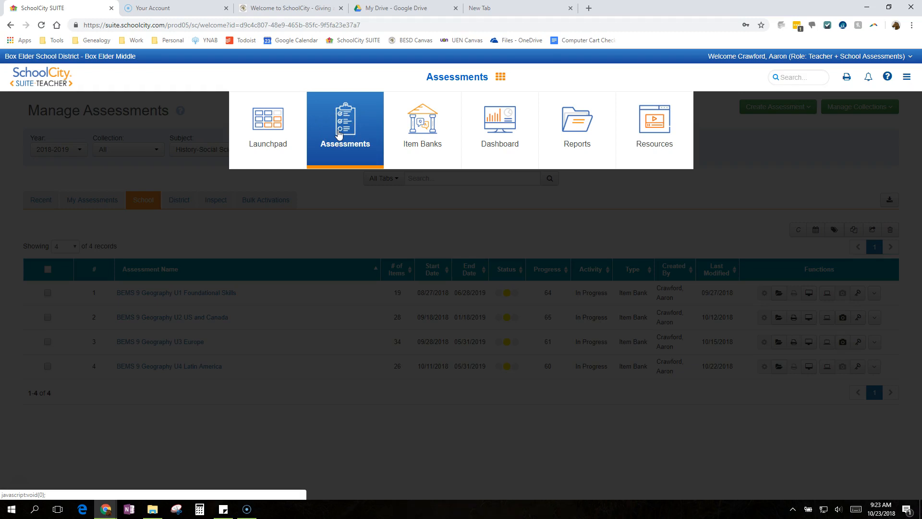
pyautogui.click(423, 120)
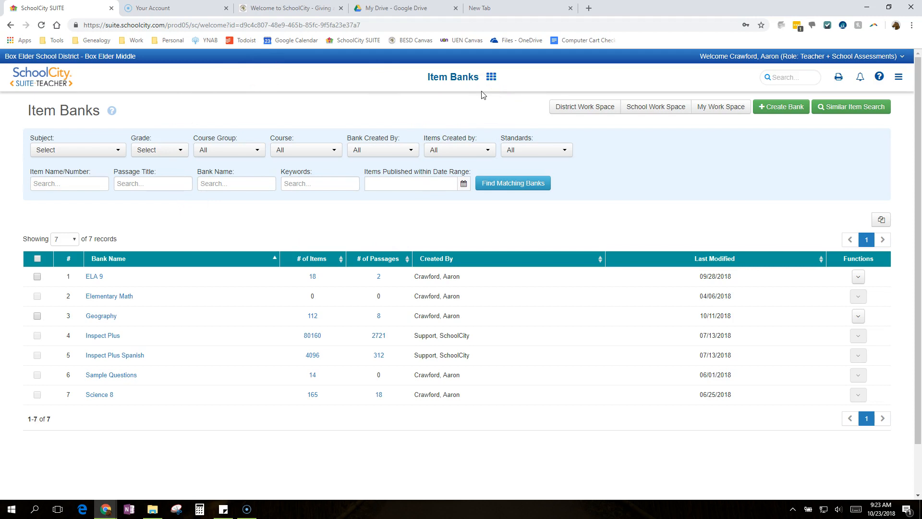
# Step: Switch from Item Banks to the Dashboard and look over its class panels, including Demographics and Summary Report
pyautogui.click(491, 77)
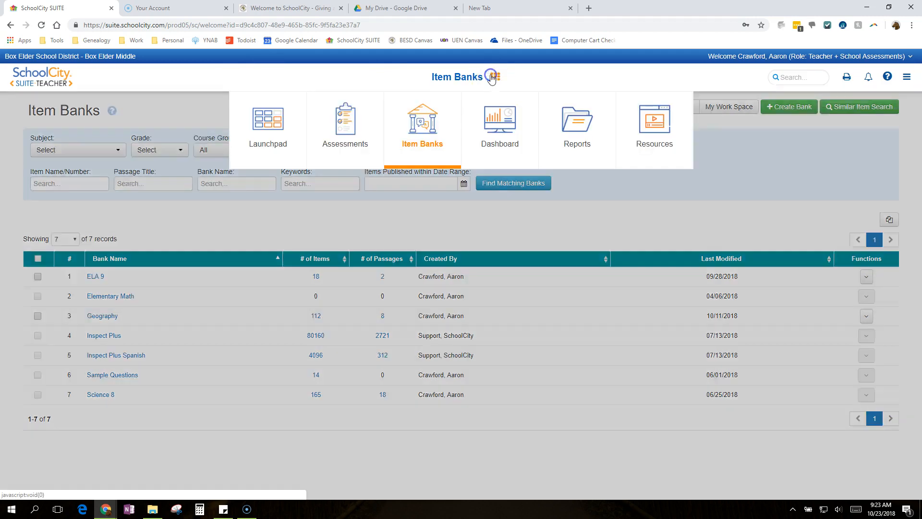
pyautogui.click(499, 127)
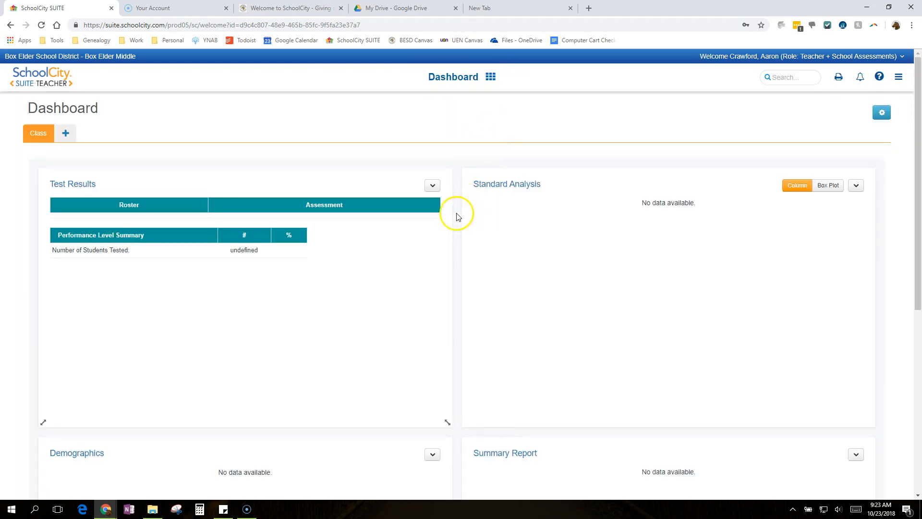
pyautogui.scroll(-4, 457, 222)
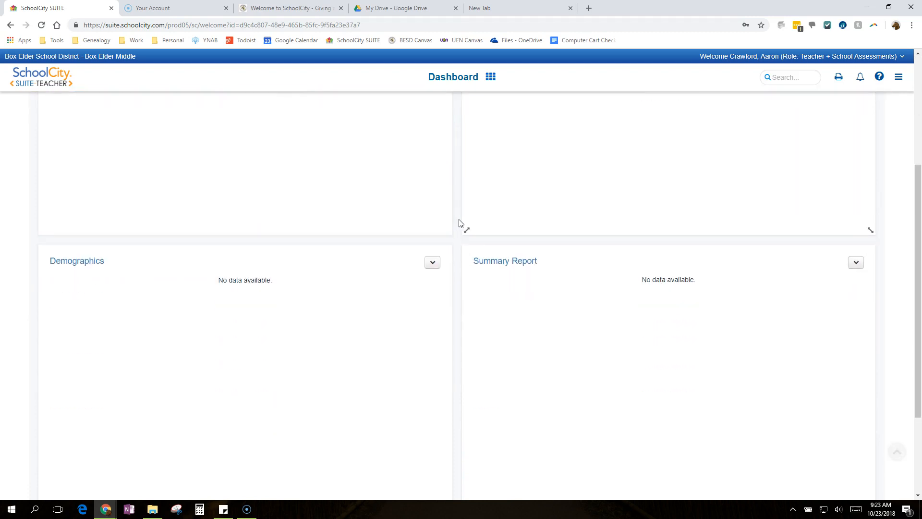
pyautogui.scroll(-3, 461, 222)
pyautogui.scroll(7, 462, 223)
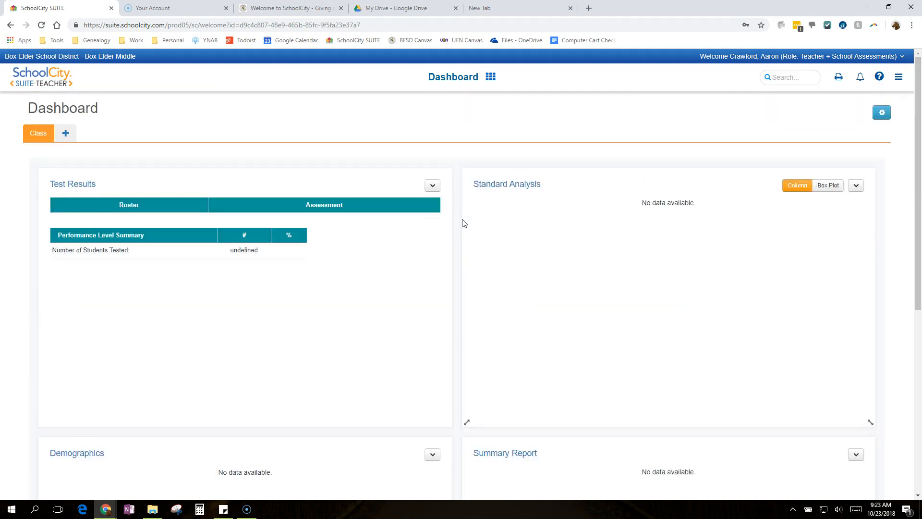
# Step: Go to Reports, open the predefined Test Results report, and examine its performance level summary, chart and student records table
pyautogui.click(490, 76)
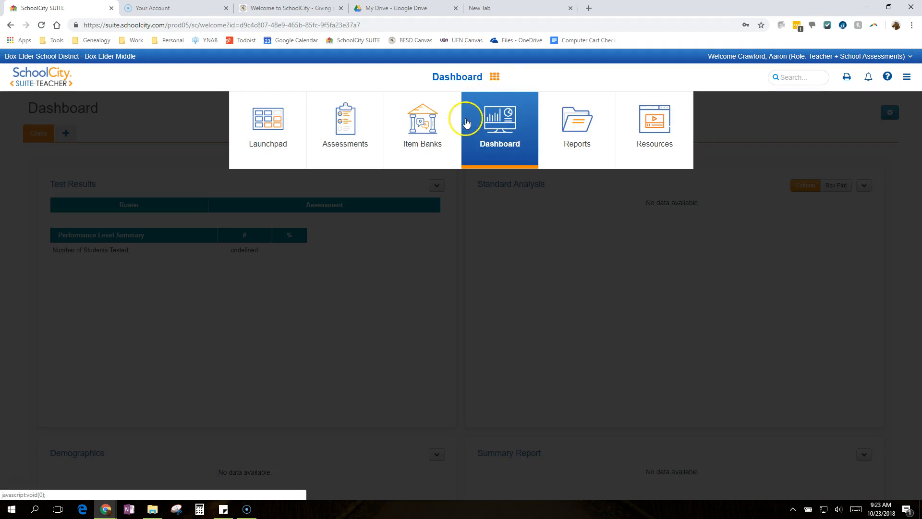
pyautogui.click(566, 137)
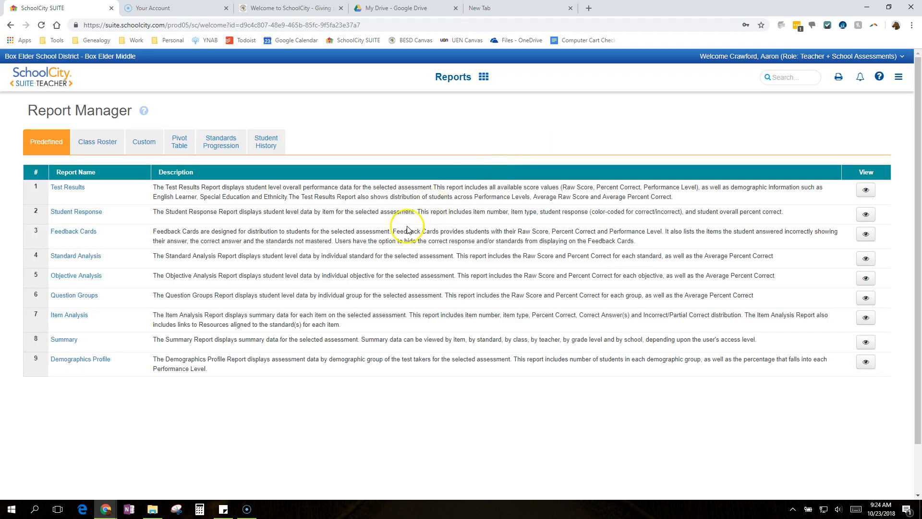
pyautogui.click(398, 200)
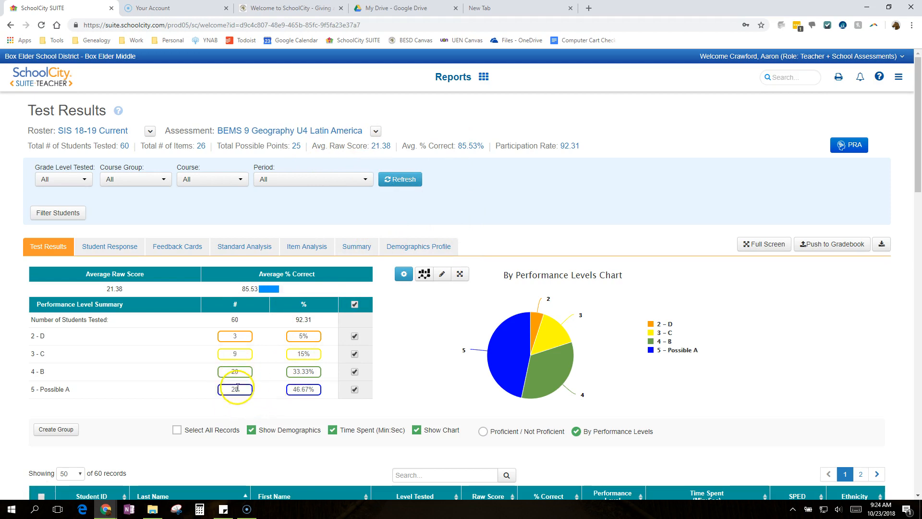
pyautogui.scroll(-1, 418, 327)
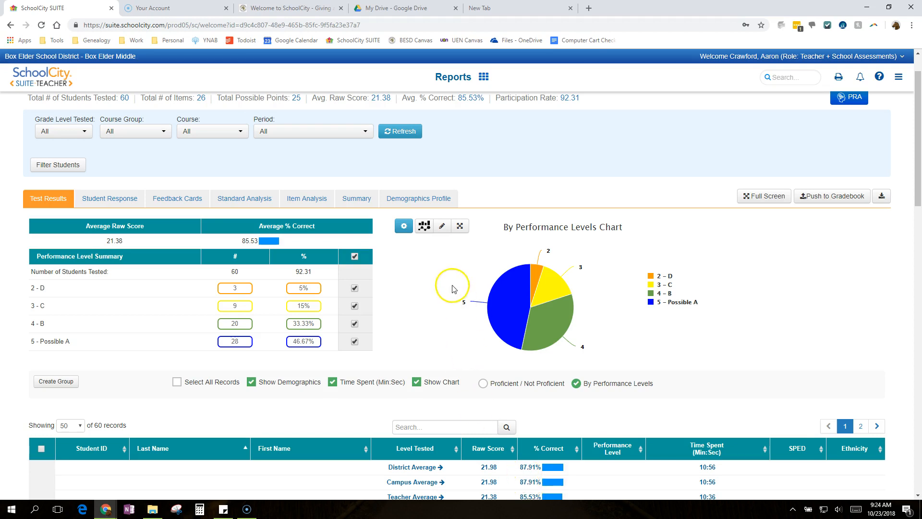
pyautogui.scroll(1, 445, 285)
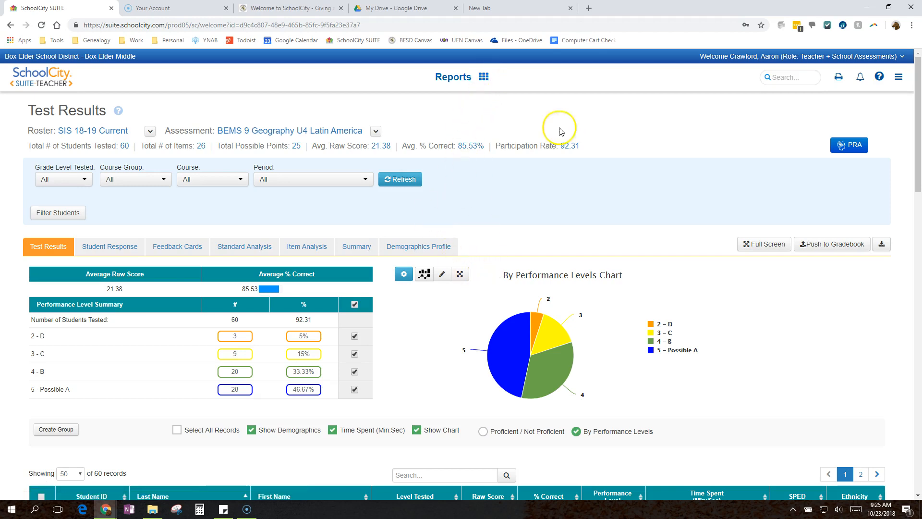
# Step: Return from Reports to the Launchpad and briefly show the list of main areas again
pyautogui.click(484, 76)
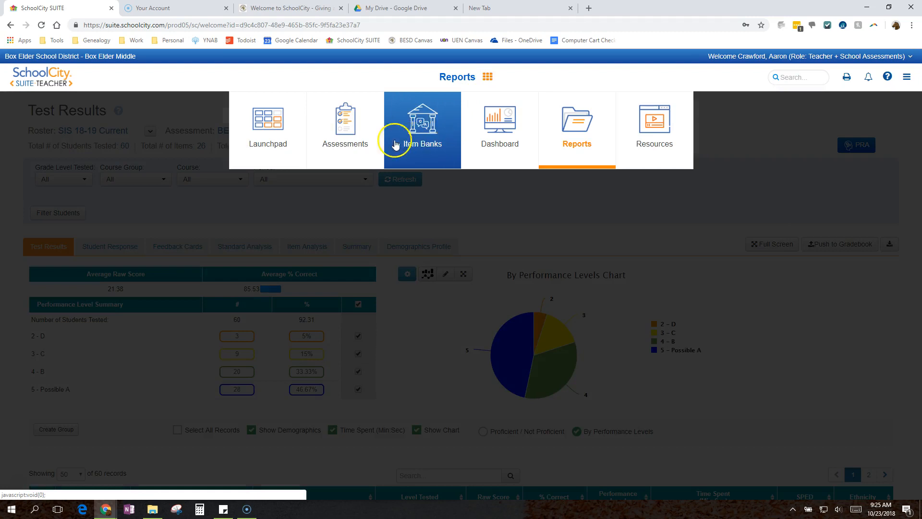
pyautogui.click(271, 129)
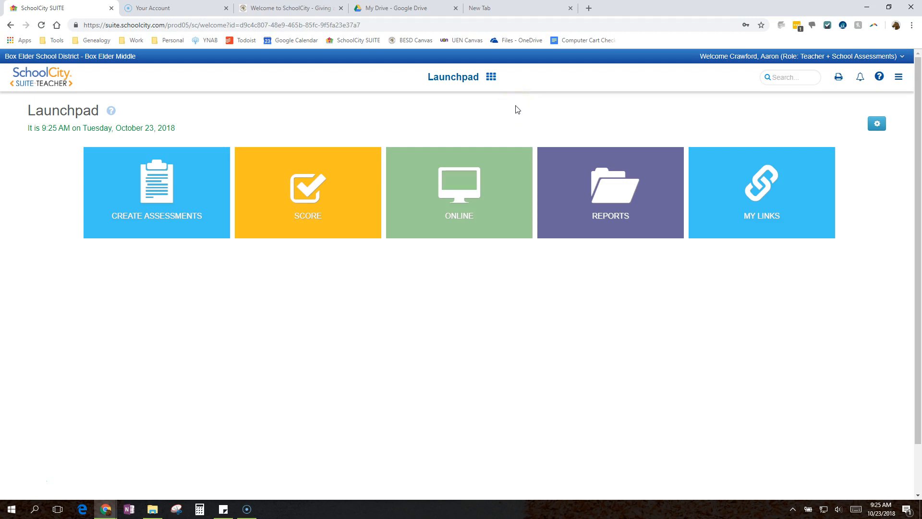
pyautogui.click(490, 78)
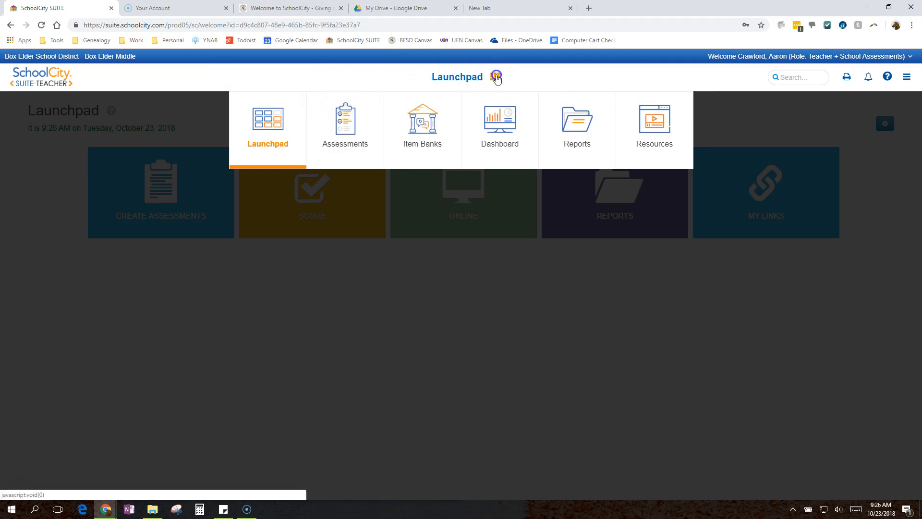
pyautogui.click(496, 79)
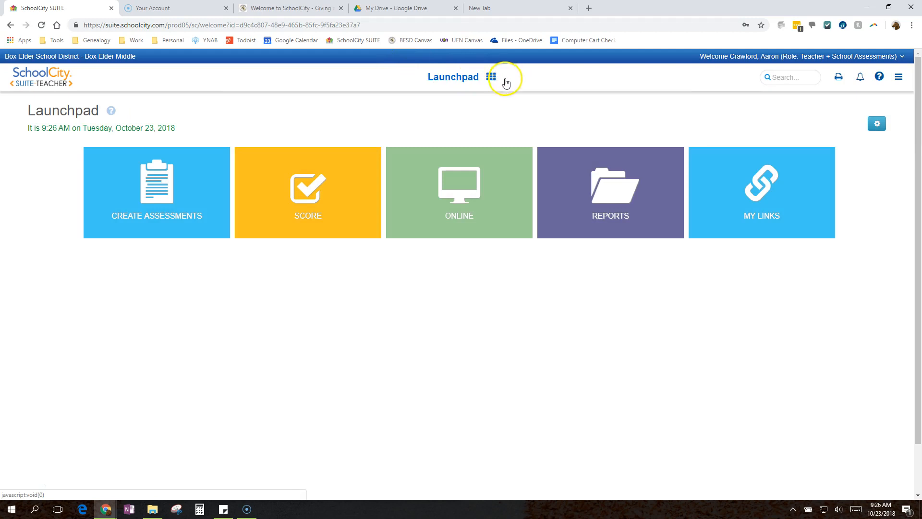